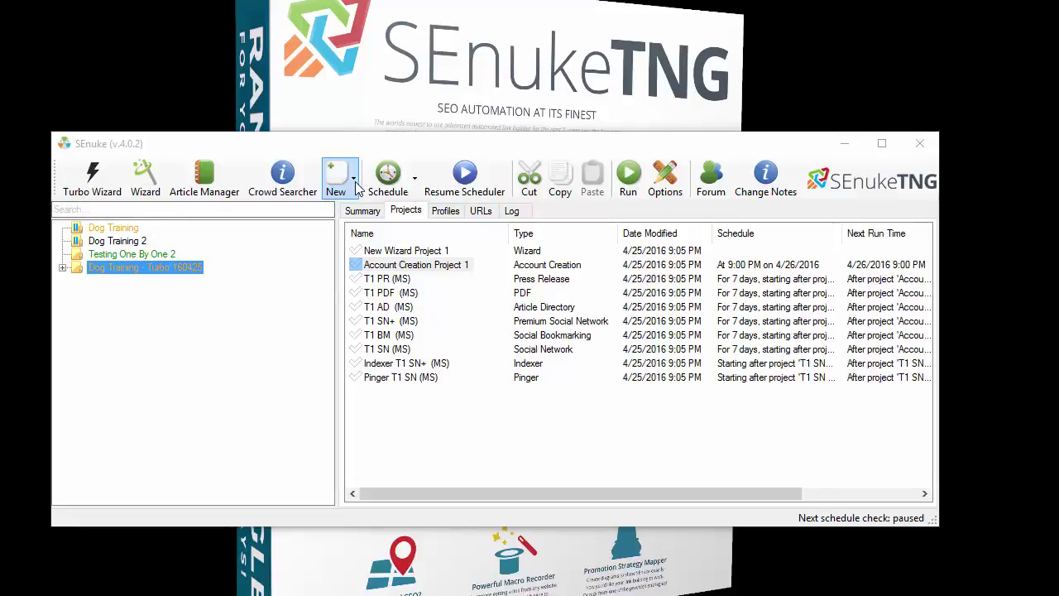
Examine the list of project types that can be created, without creating one
click(357, 186)
click(356, 186)
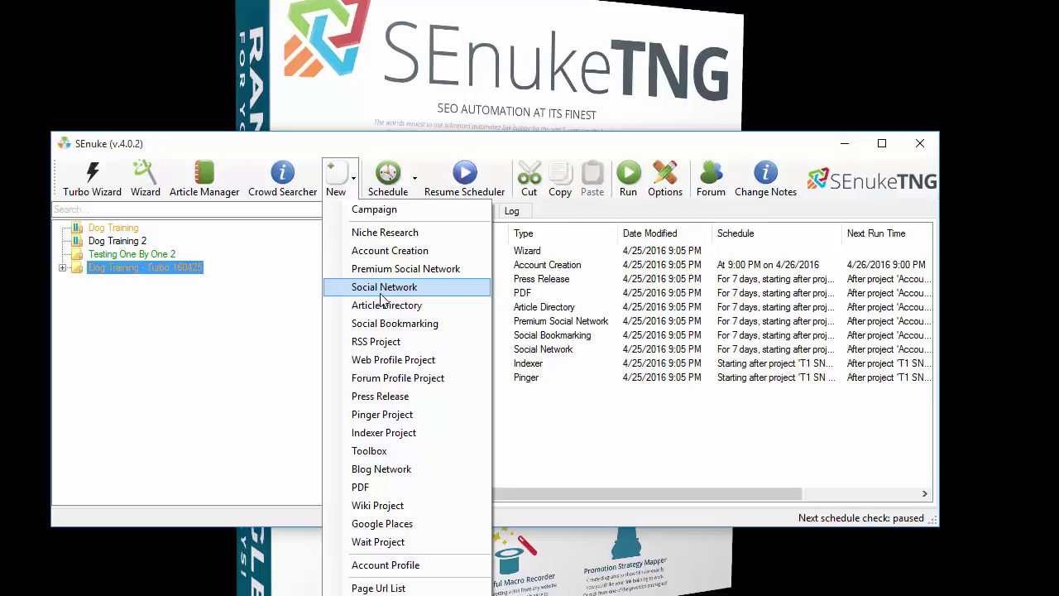
key(Escape)
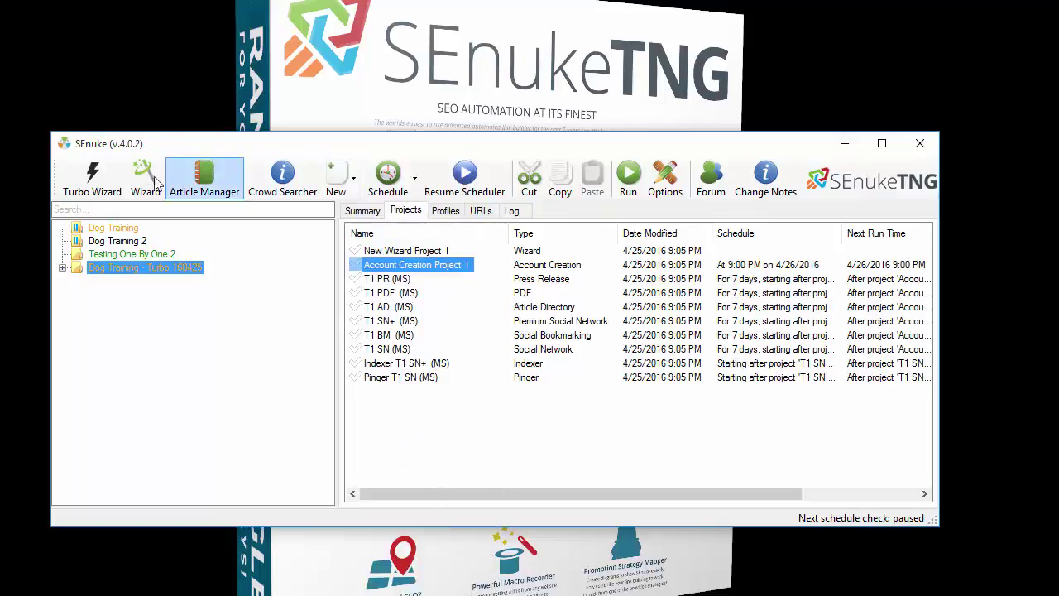
click(354, 180)
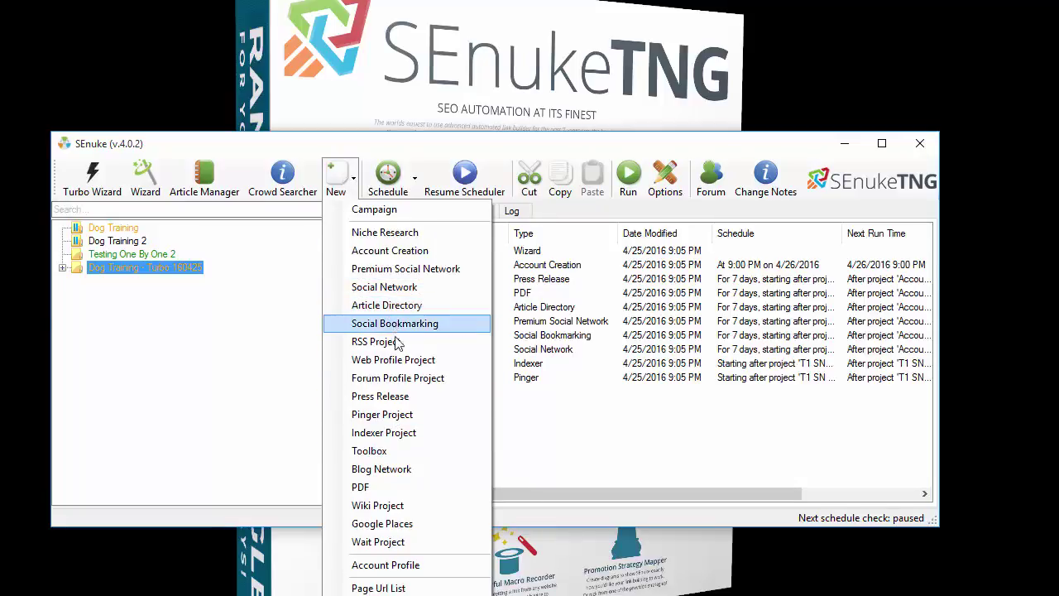
click(559, 325)
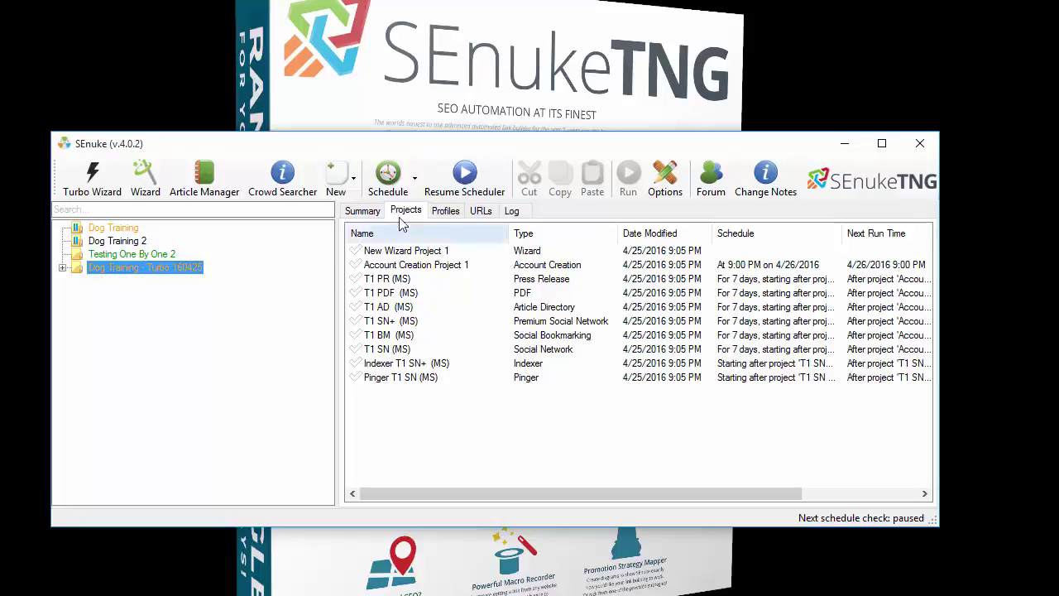
Resume the scheduler and pause it again
click(466, 182)
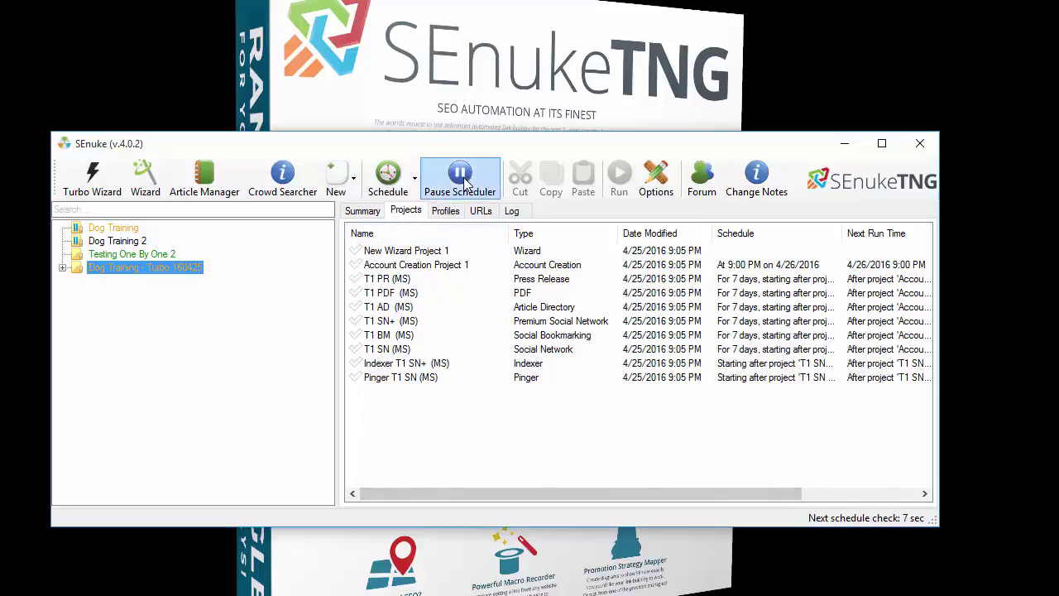
click(464, 184)
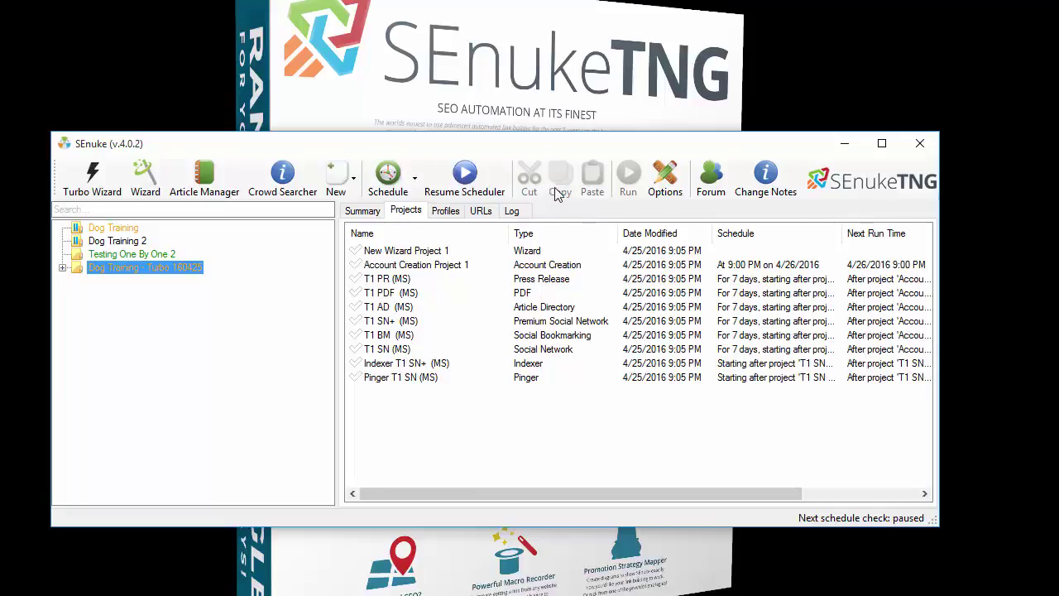
Select individual projects in the Dog Training - Turbo 160425 campaign and review the creatable project types again
click(405, 255)
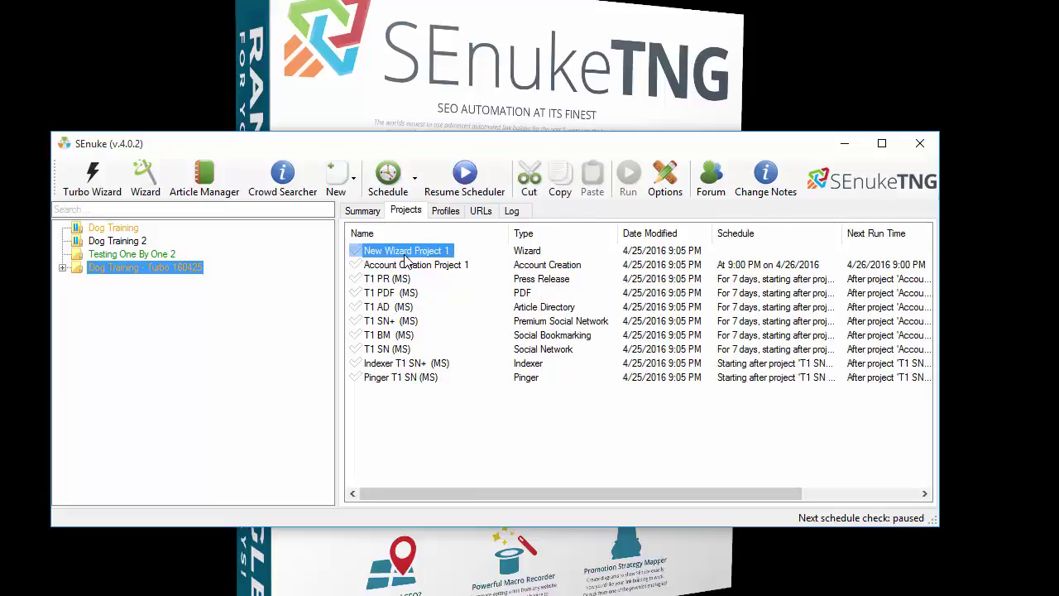
click(406, 264)
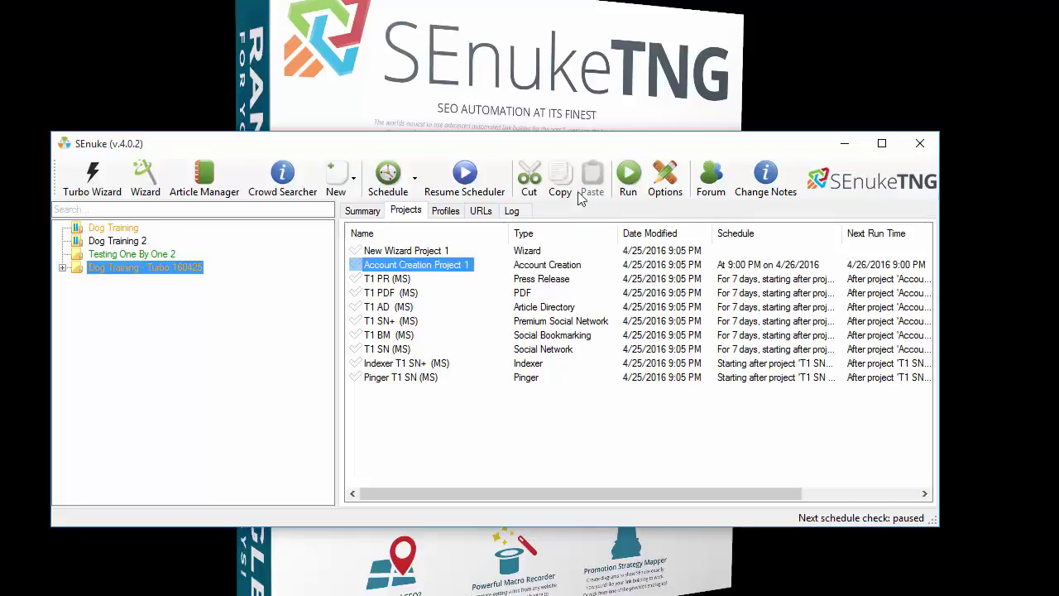
click(412, 292)
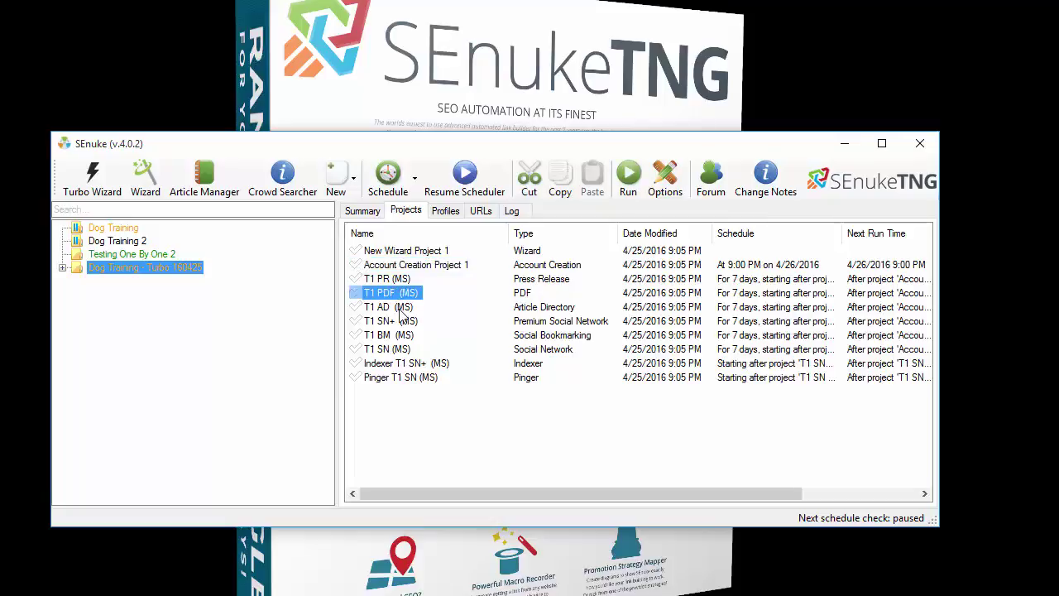
click(401, 309)
click(404, 335)
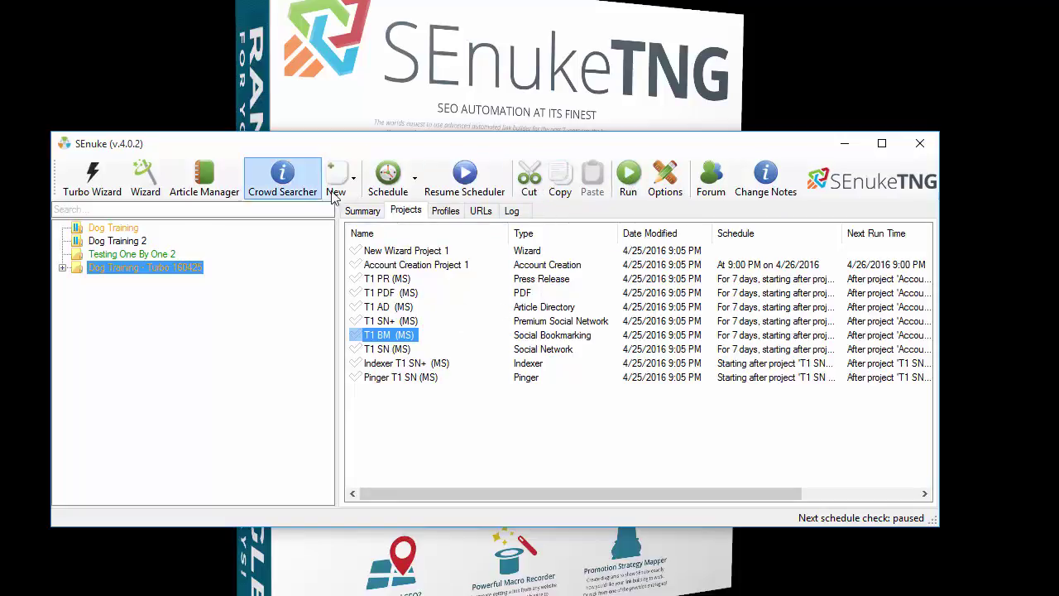
click(356, 184)
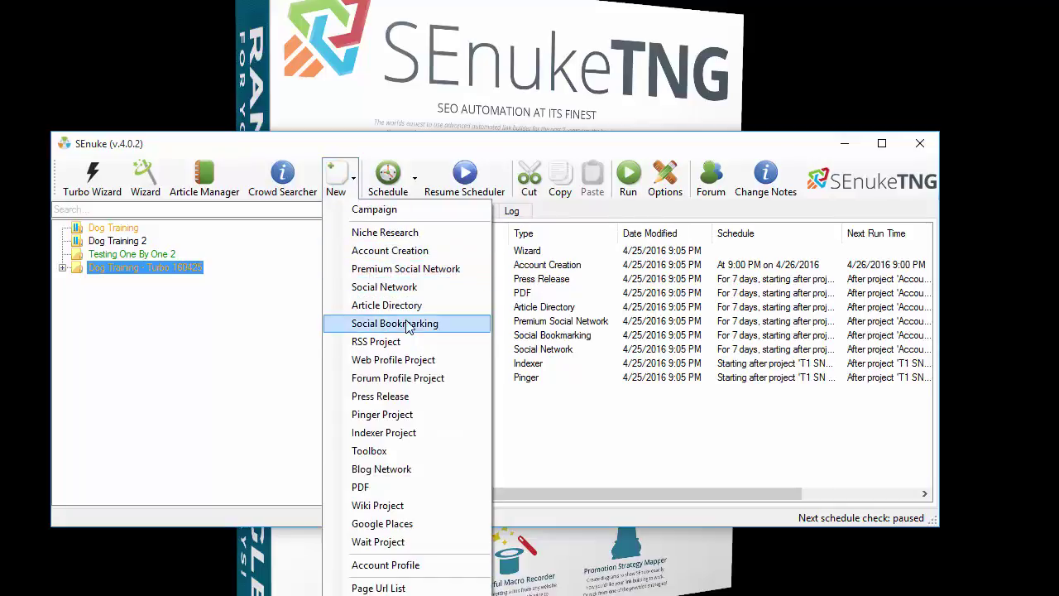
click(561, 449)
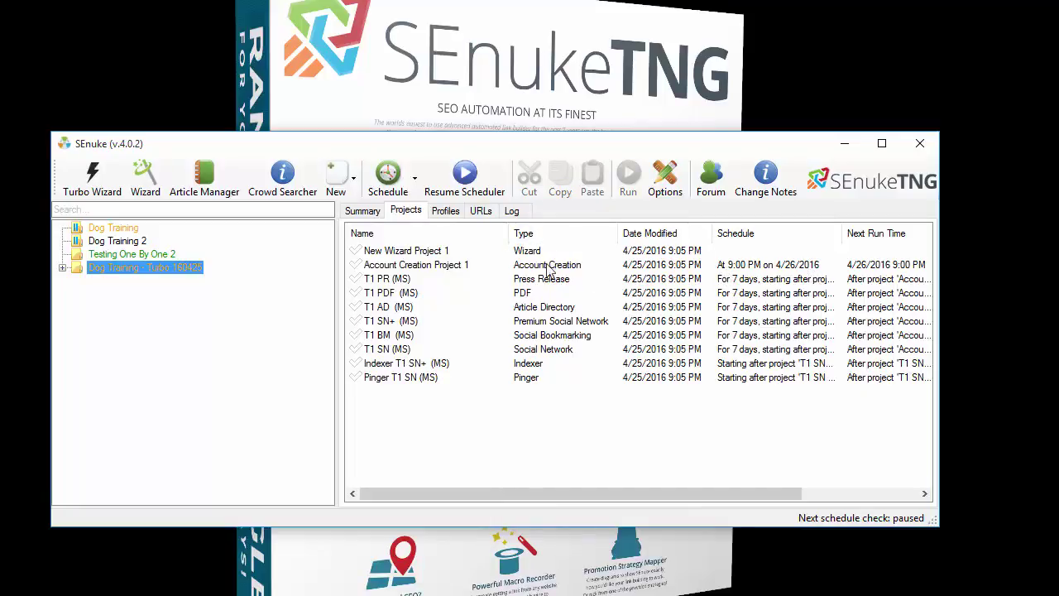
Look at the actions available for Account Creation Project 1 without running any of them
click(413, 266)
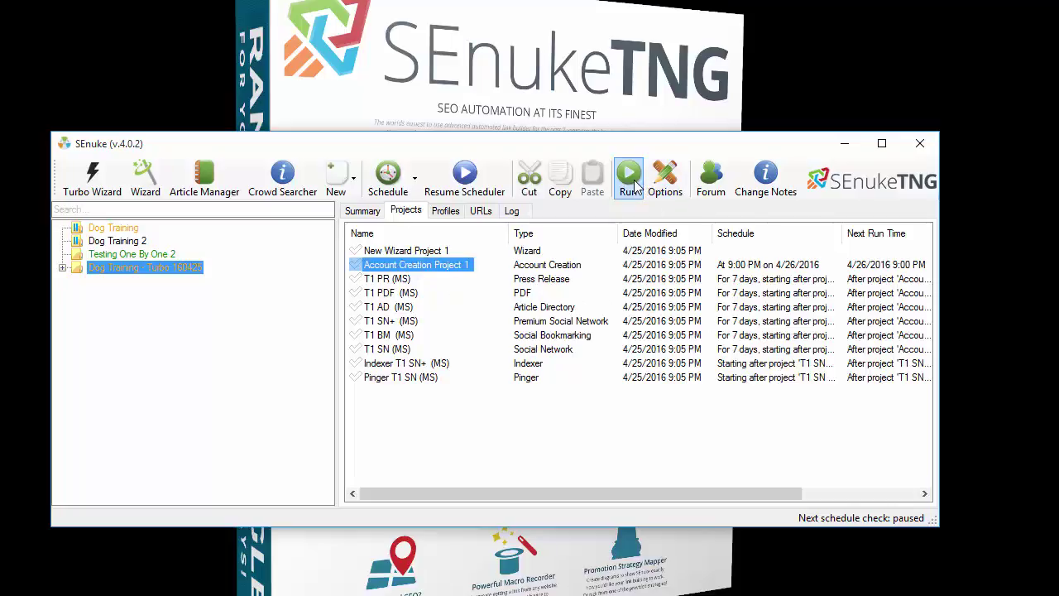
right_click(454, 273)
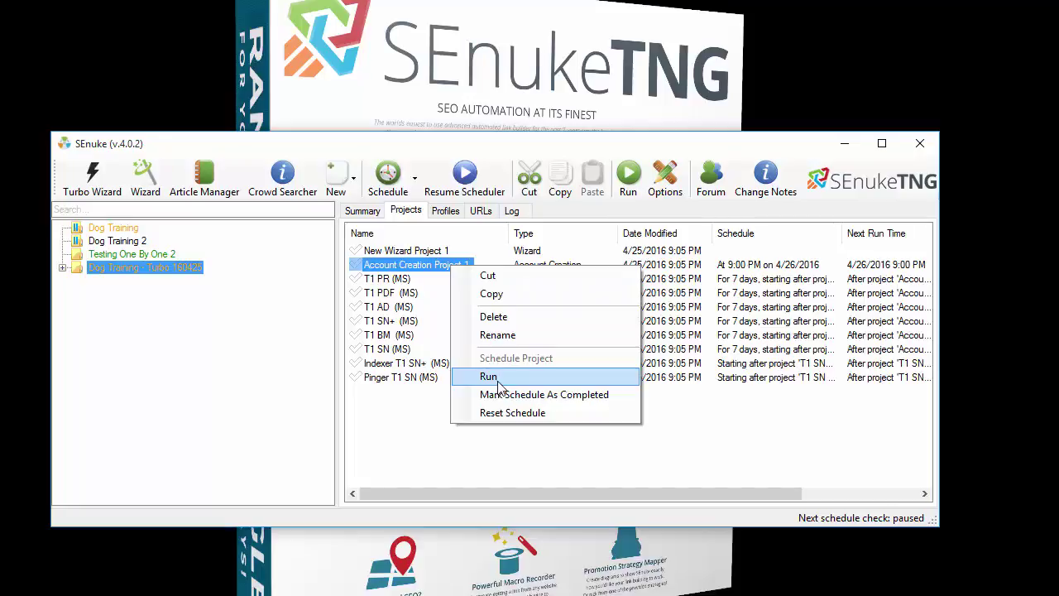
click(770, 420)
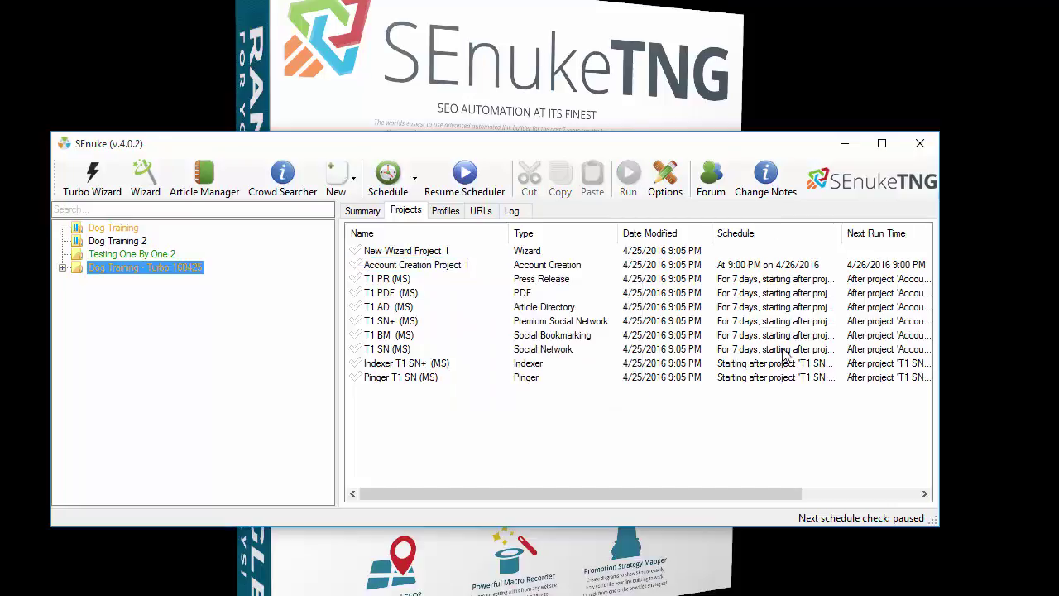
Review the General program options and close them without saving
click(675, 176)
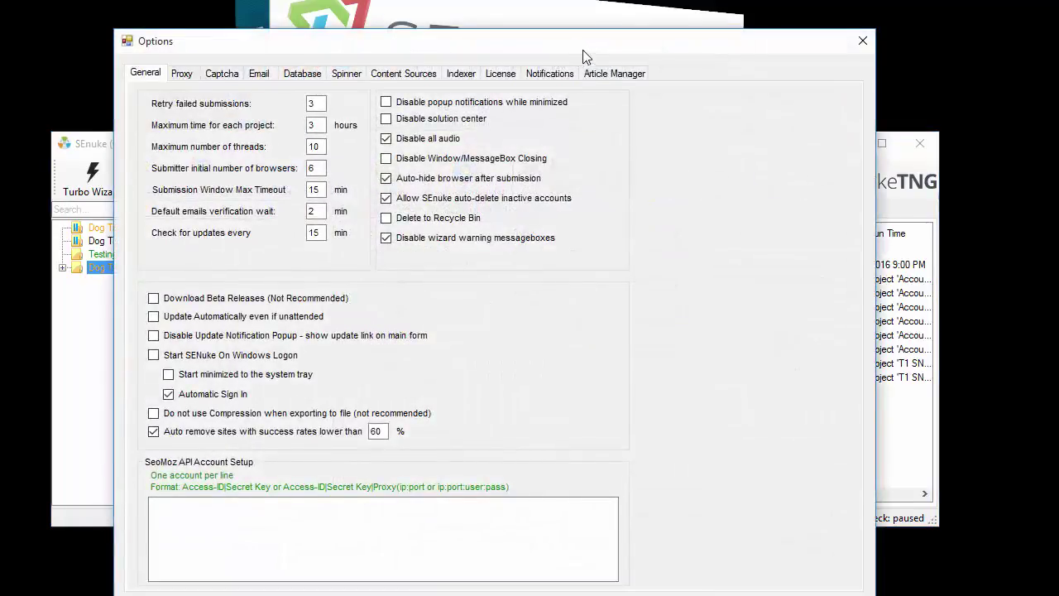
drag(583, 49, 606, 32)
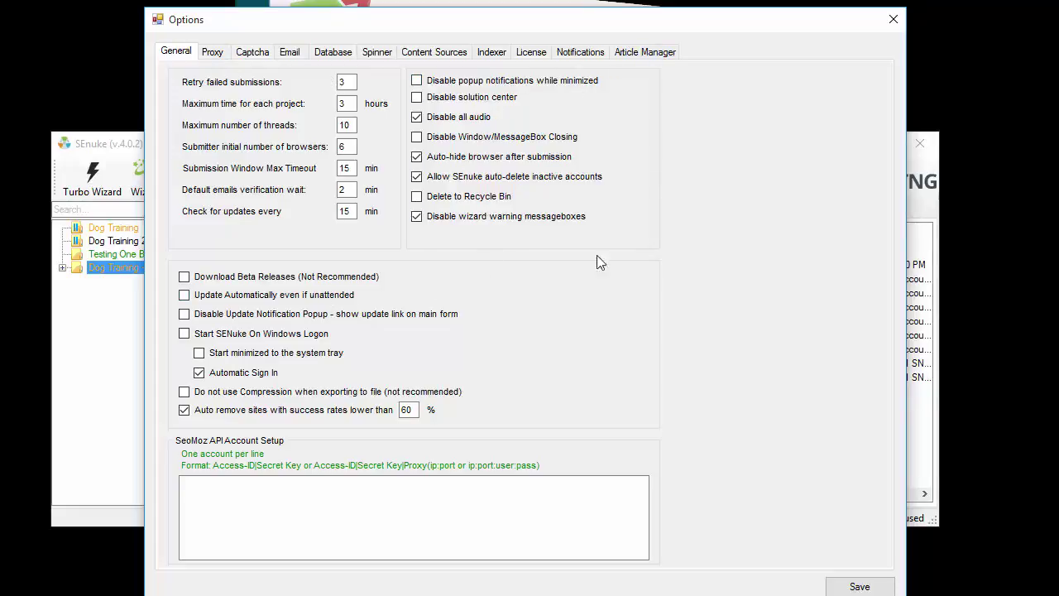
click(894, 19)
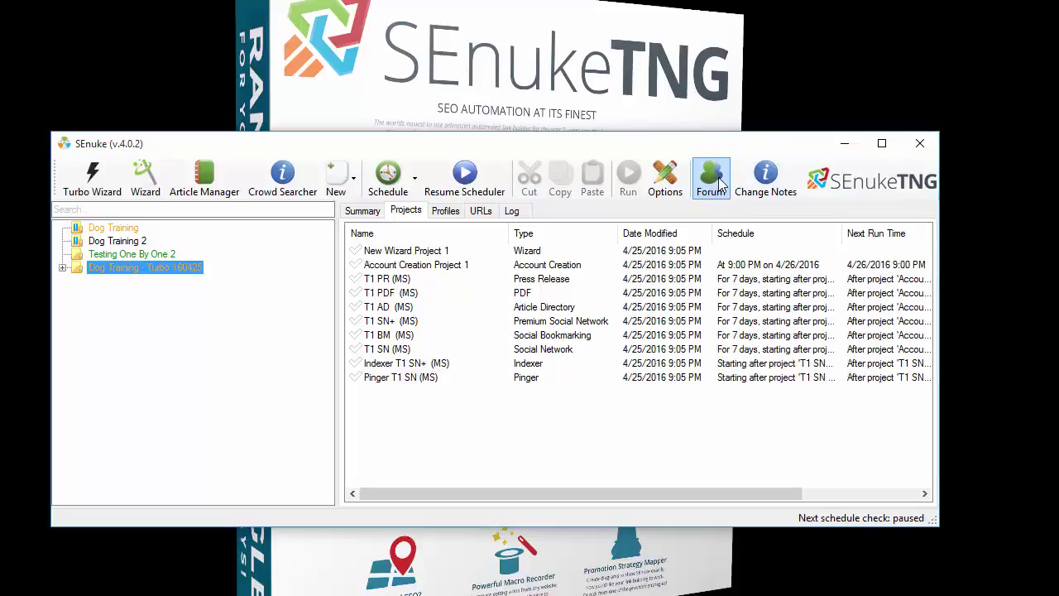
View the change notes of the program's releases and close them
click(766, 190)
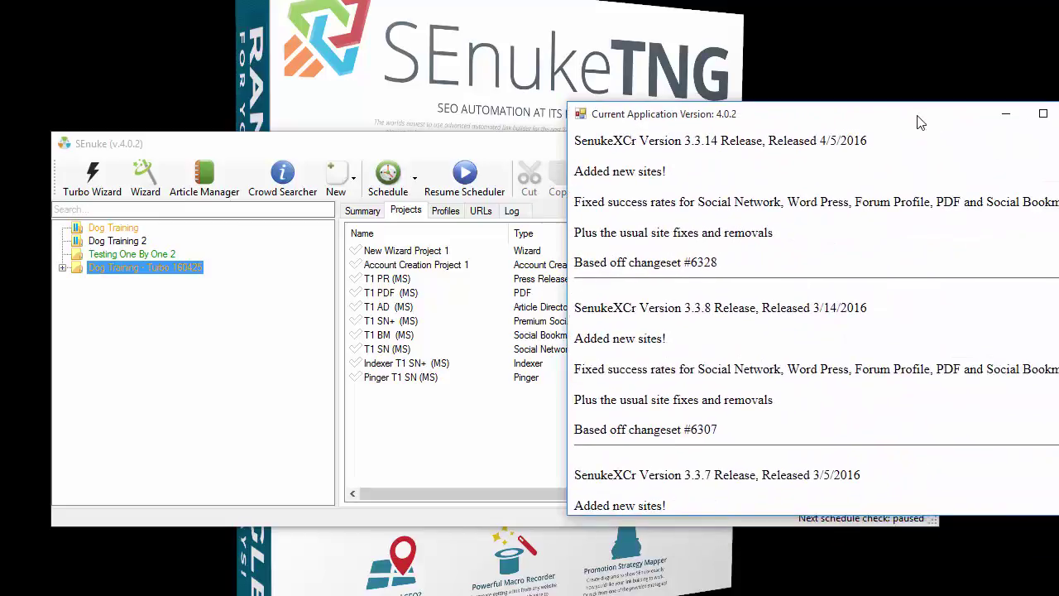
key(alt+F4)
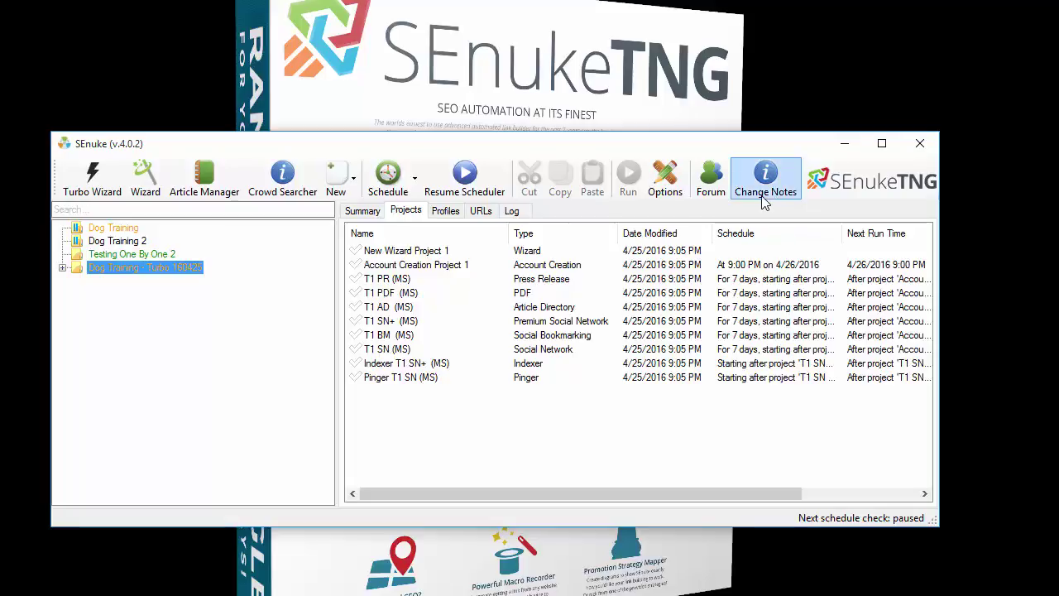
Examine the project lists of the Testing One By One 2 and Dog Training 2 campaigns
key(Up)
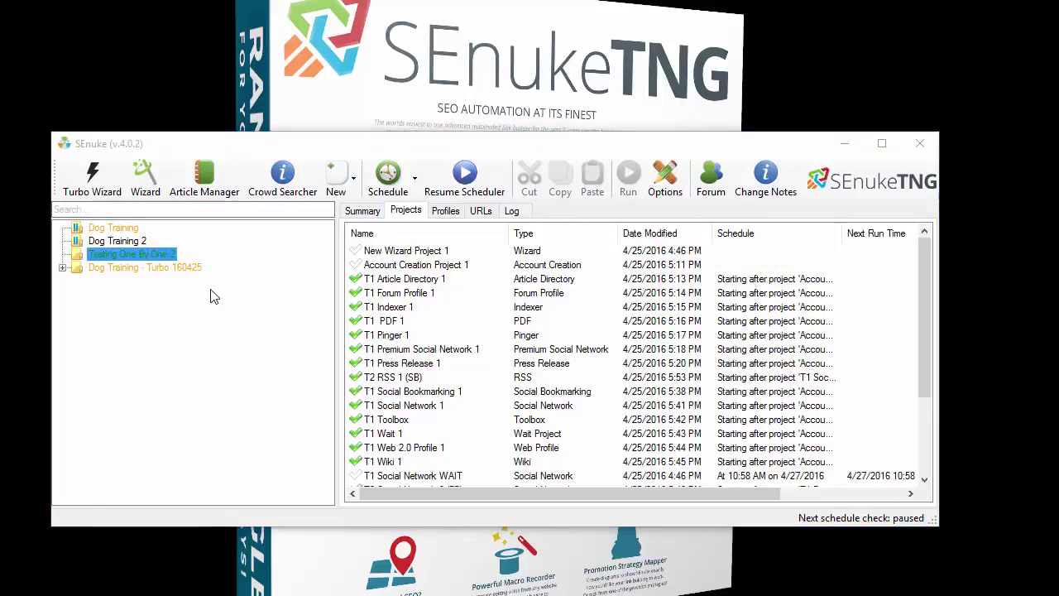
click(96, 256)
click(183, 308)
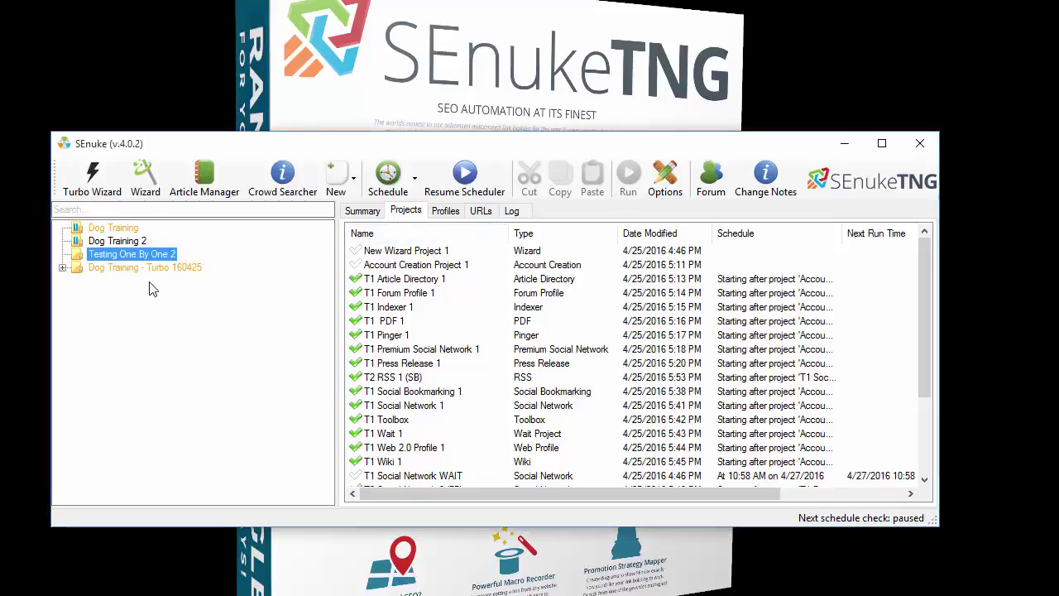
key(Up)
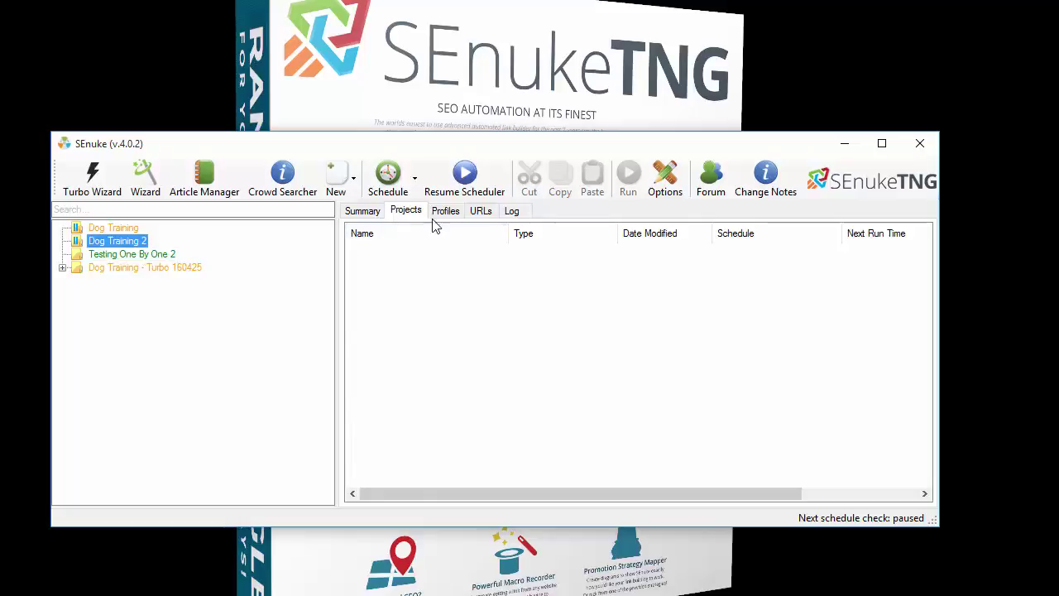
click(111, 256)
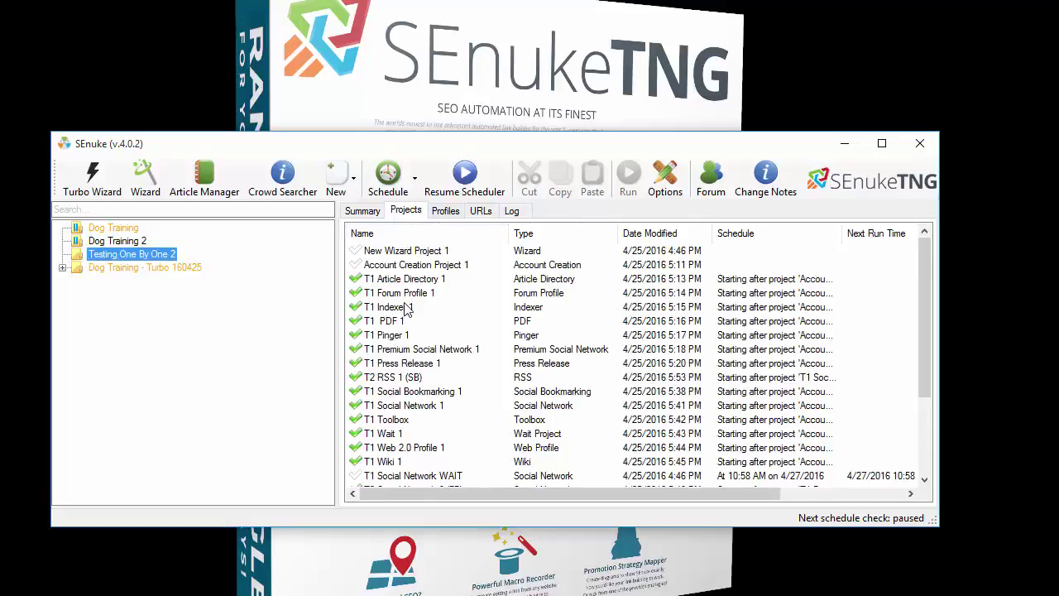
scroll(397, 307, down, 3)
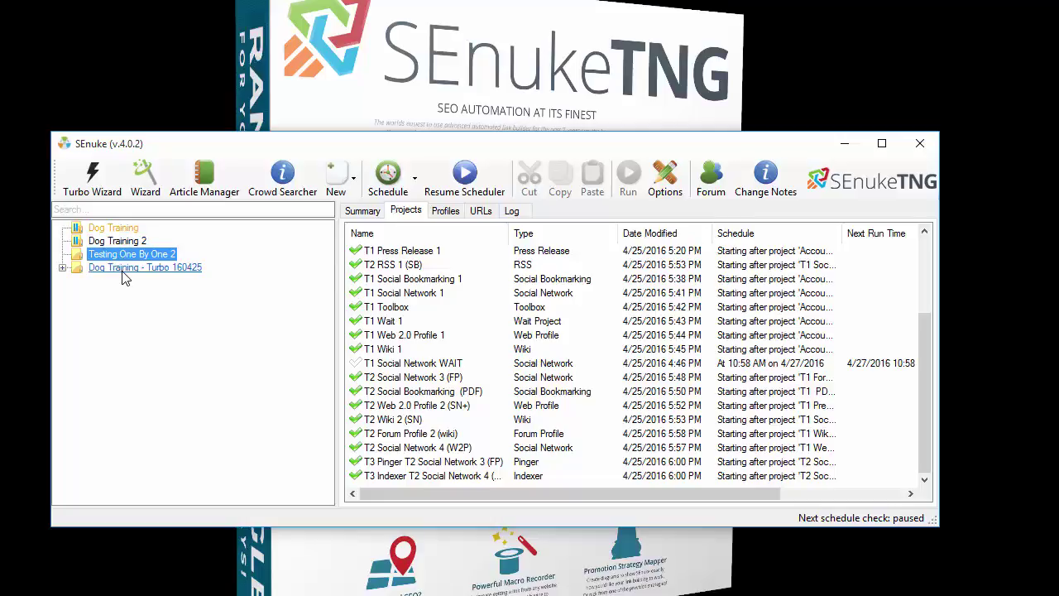
Compare the Dog Training 2 campaign's projects with the full project list of Testing One By One 2
click(122, 244)
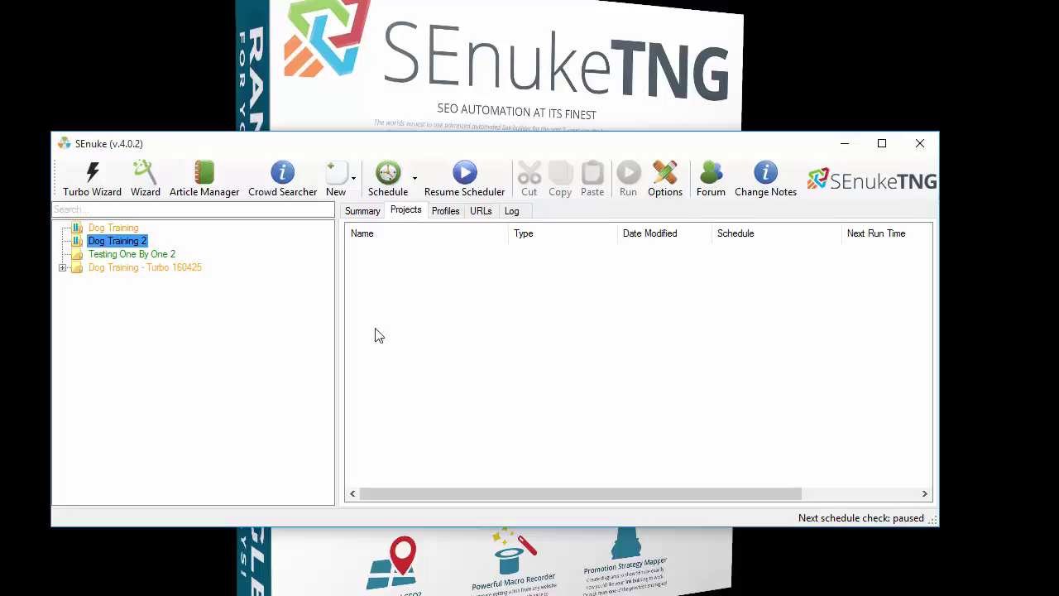
click(172, 257)
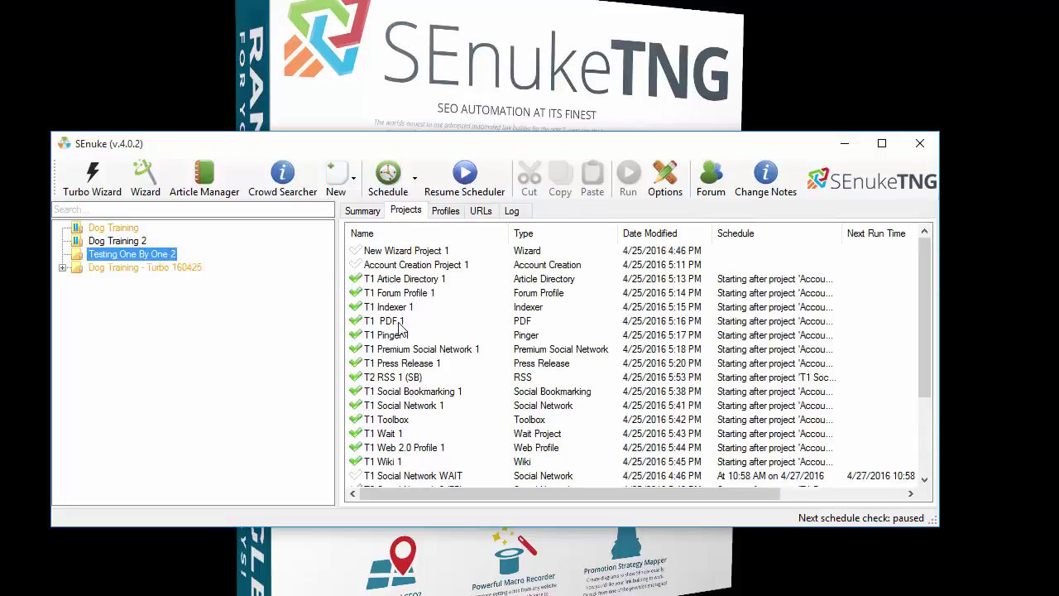
scroll(431, 297, down, 3)
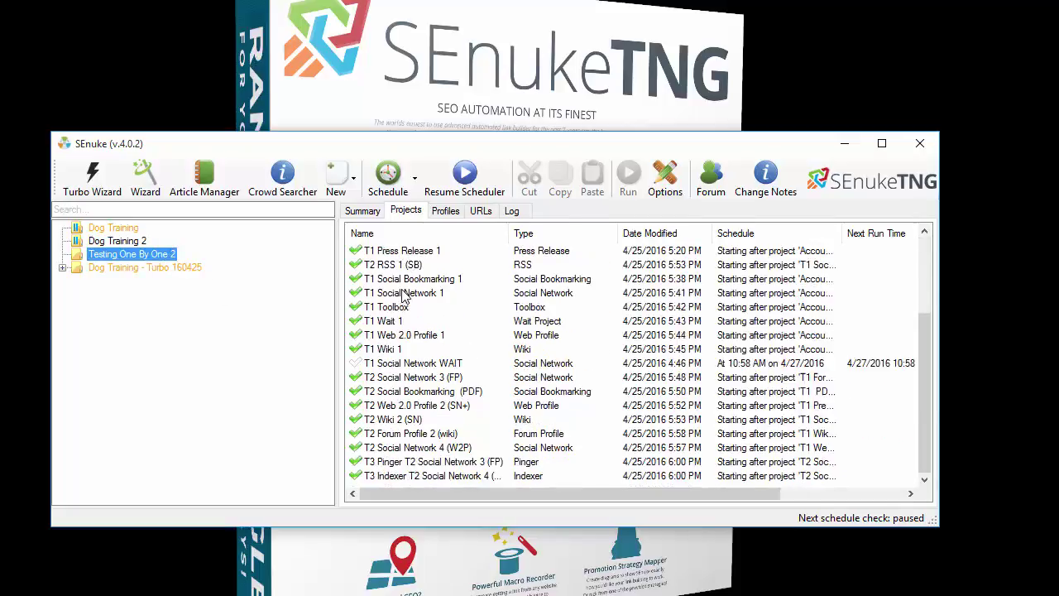
scroll(405, 299, up, 3)
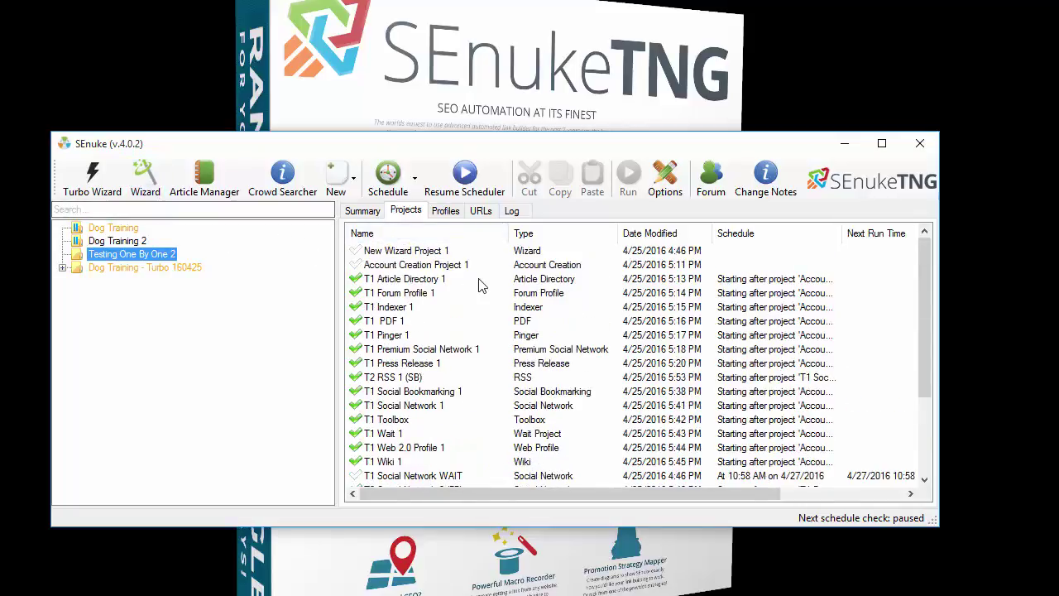
View the profiles and the URL lists of the Dog Training 2 campaign
click(130, 245)
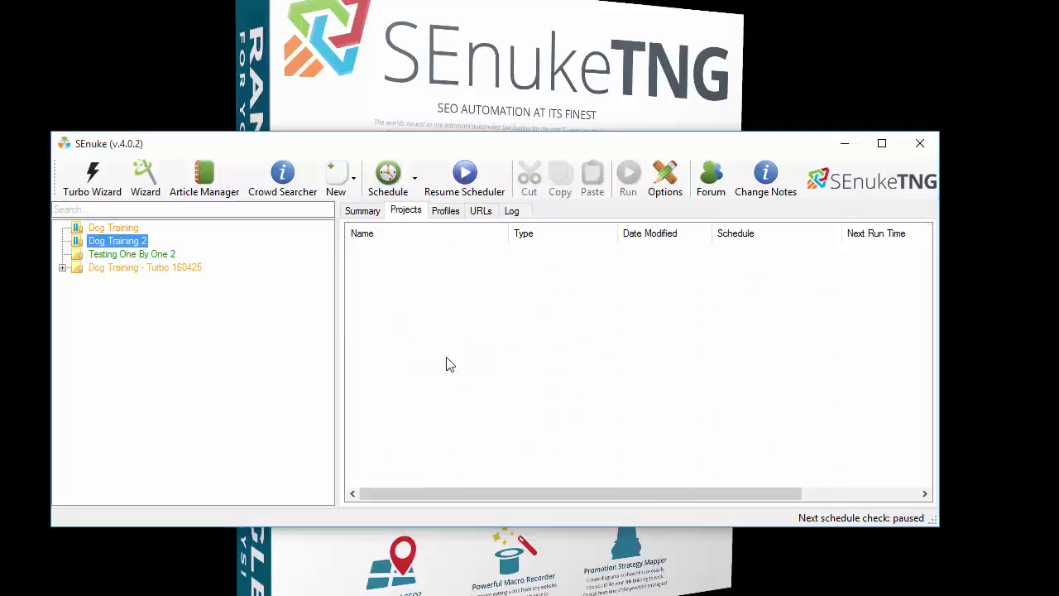
click(447, 211)
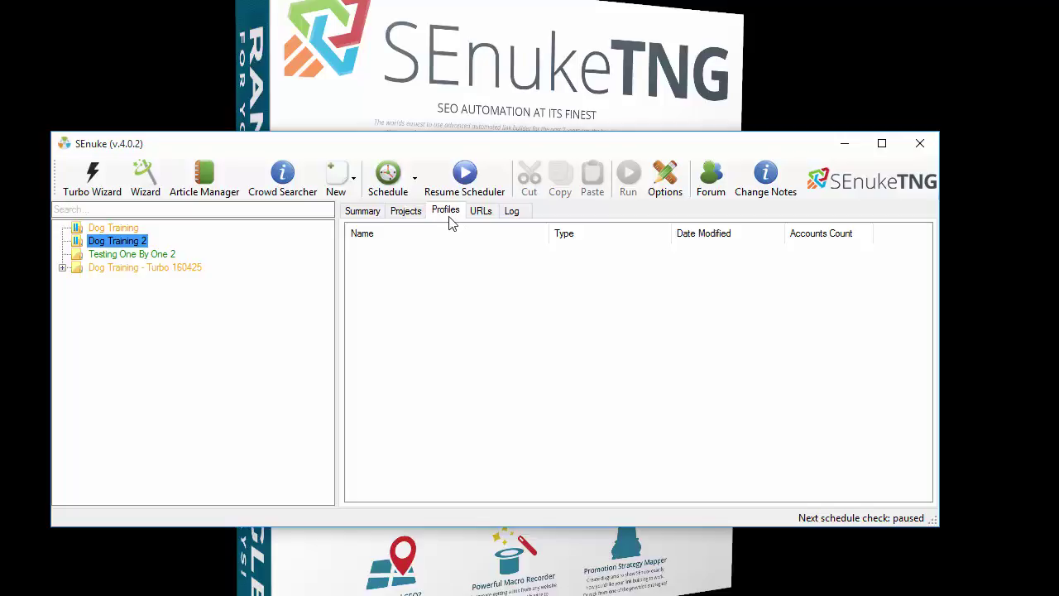
click(471, 216)
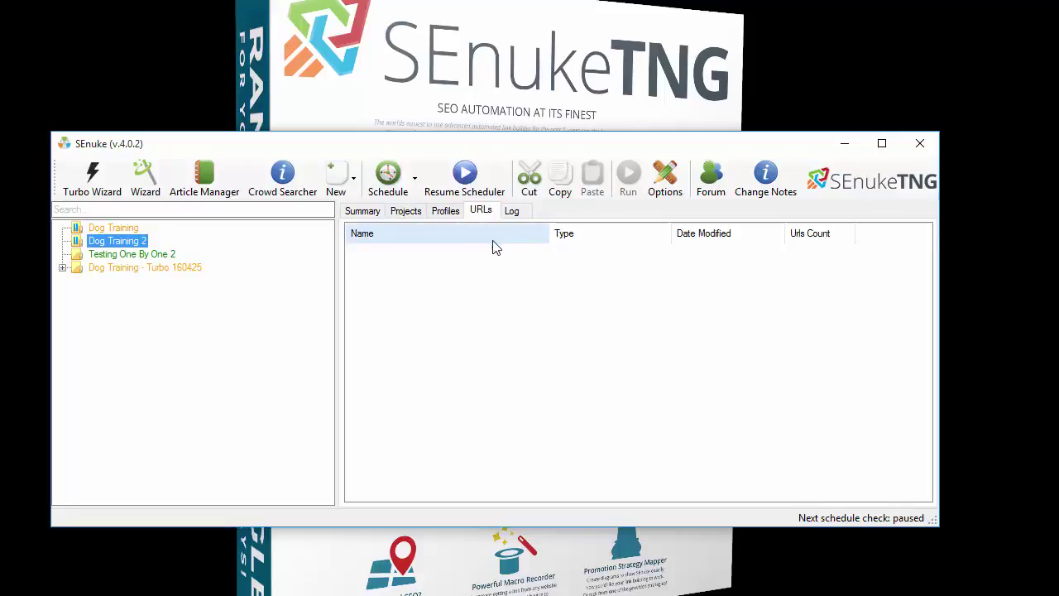
Return to the projects view and show the Testing One By One 2 campaign
click(420, 215)
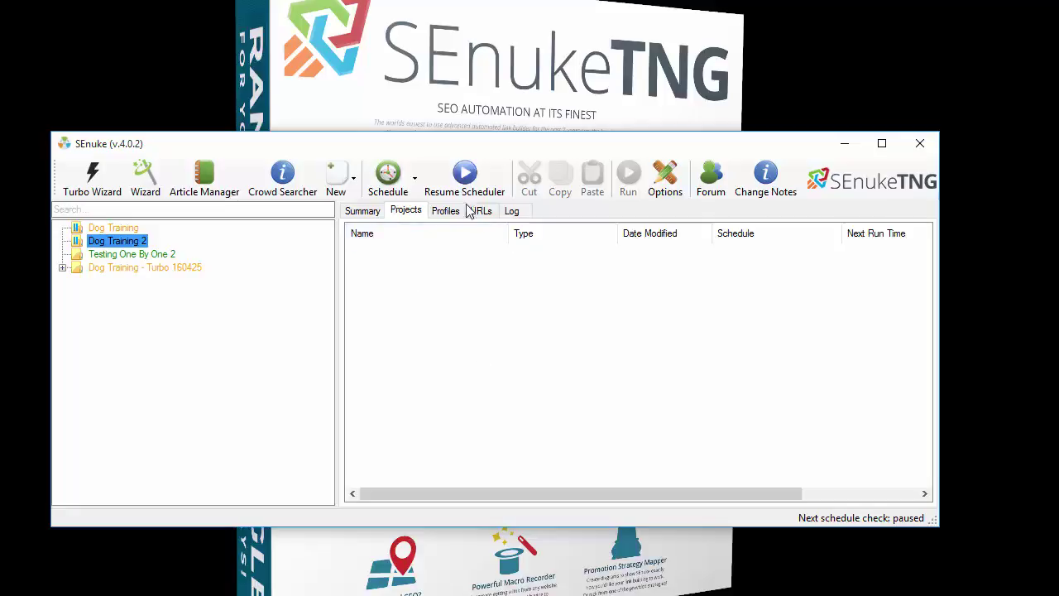
click(174, 255)
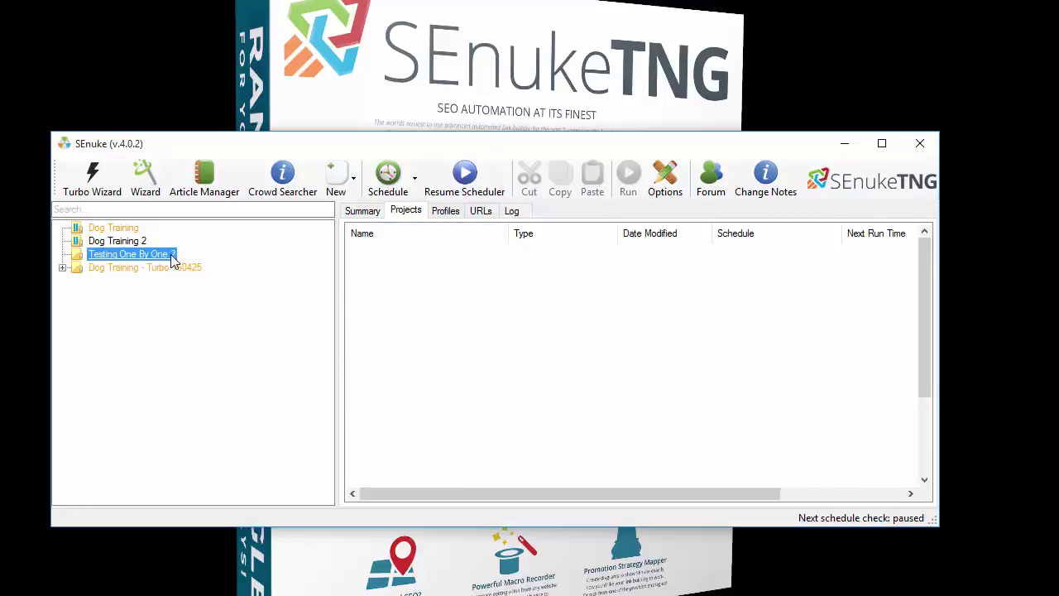